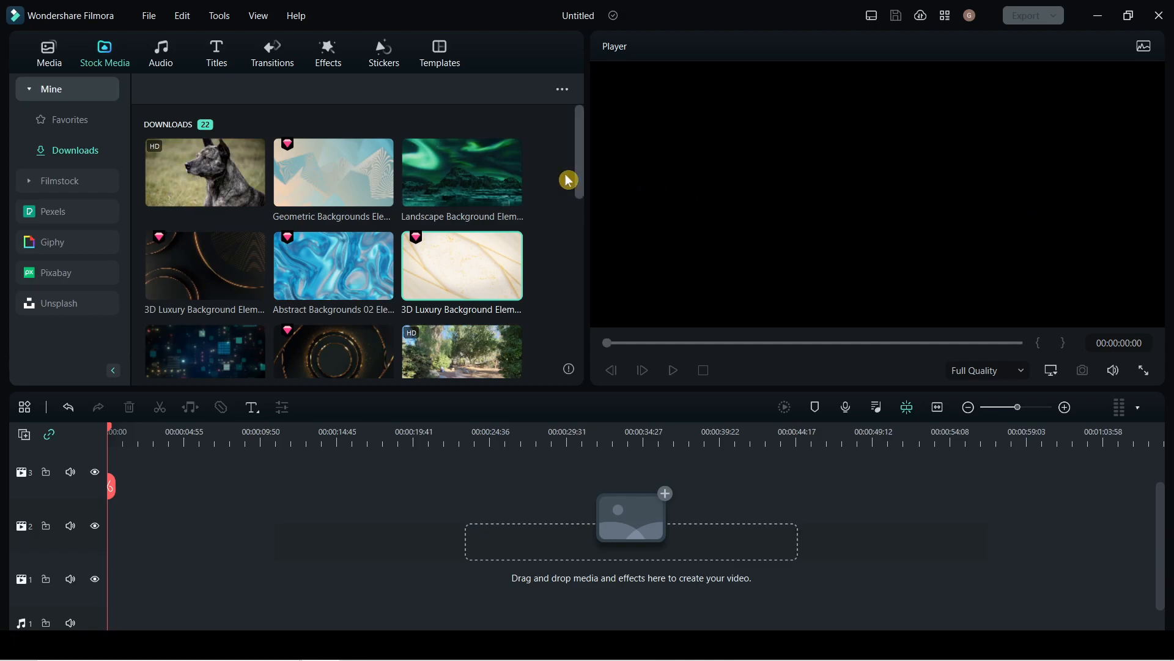
# - Place the dog clip at the start of video track 2 and open its AI Tools settings
pyautogui.moveTo(212, 178); pyautogui.dragTo(123, 537)
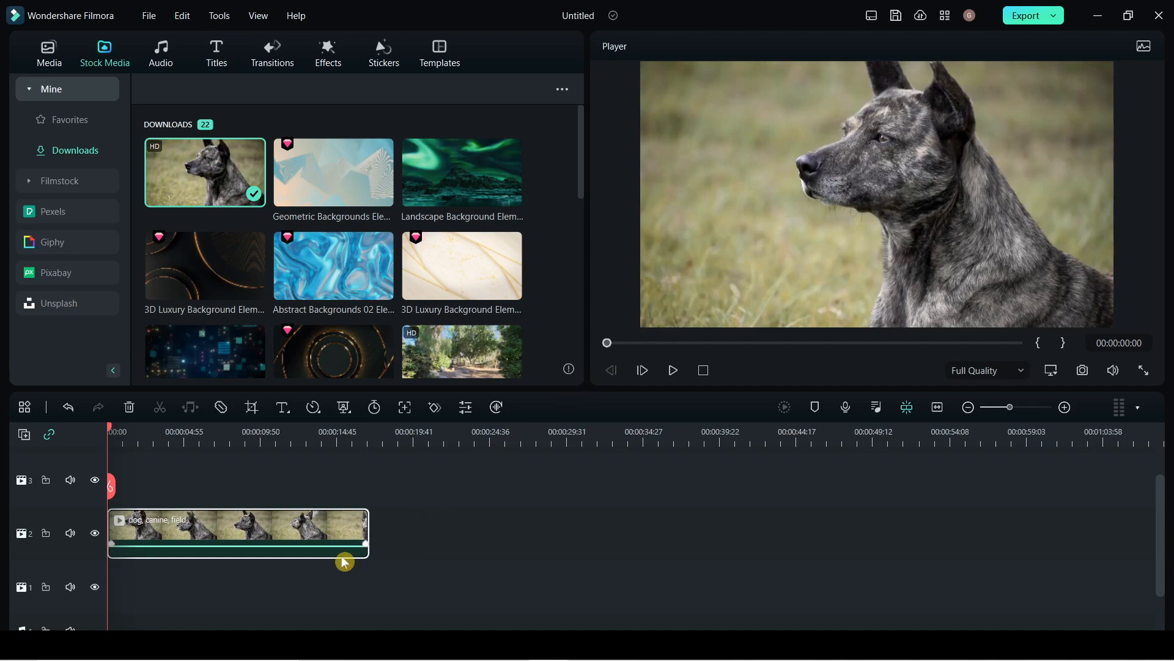
pyautogui.doubleClick(305, 529)
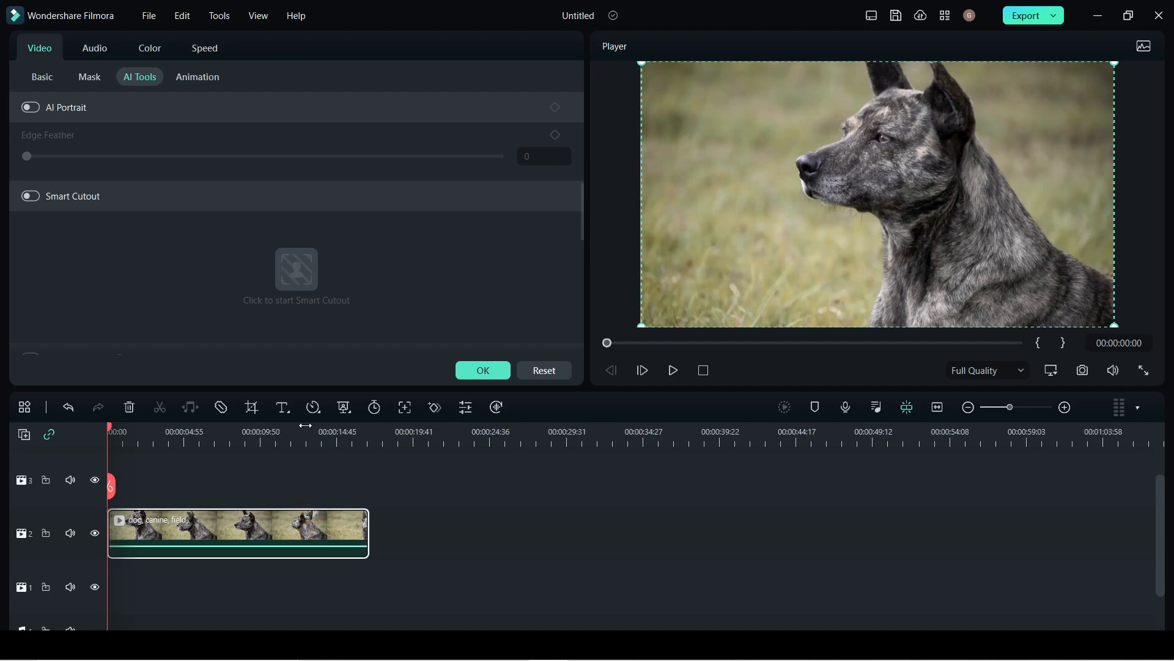
pyautogui.click(38, 79)
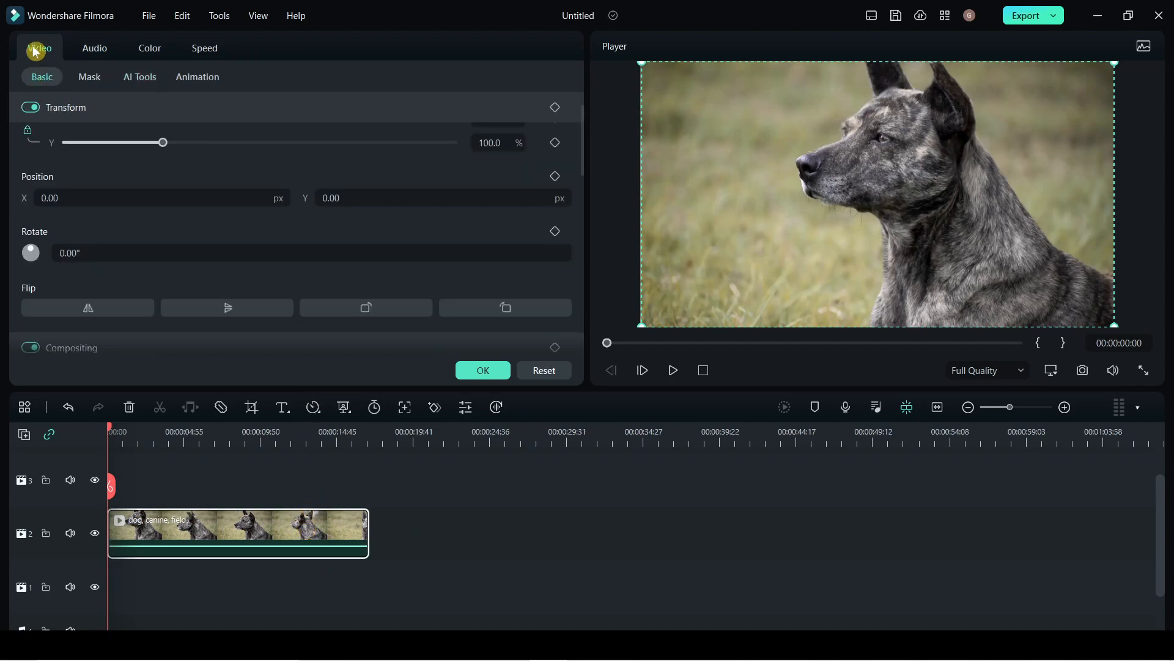
pyautogui.click(142, 82)
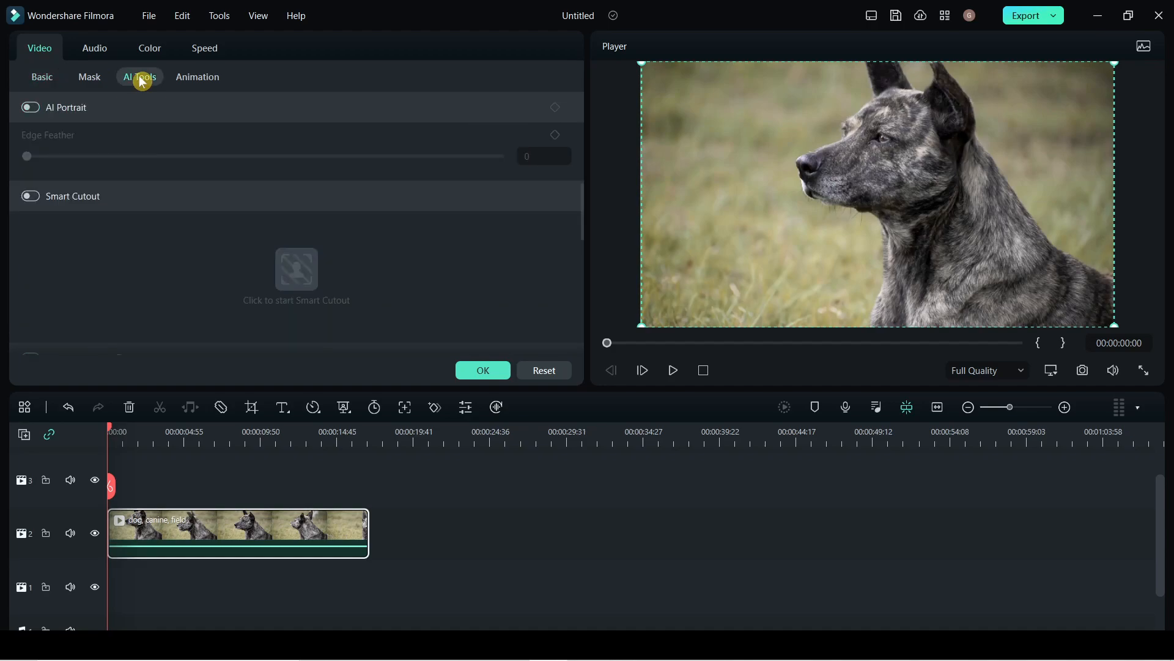
# - Enable Smart Cutout for the dog clip and open the Smart Cutout editor
pyautogui.scroll(-5, 249, 246)
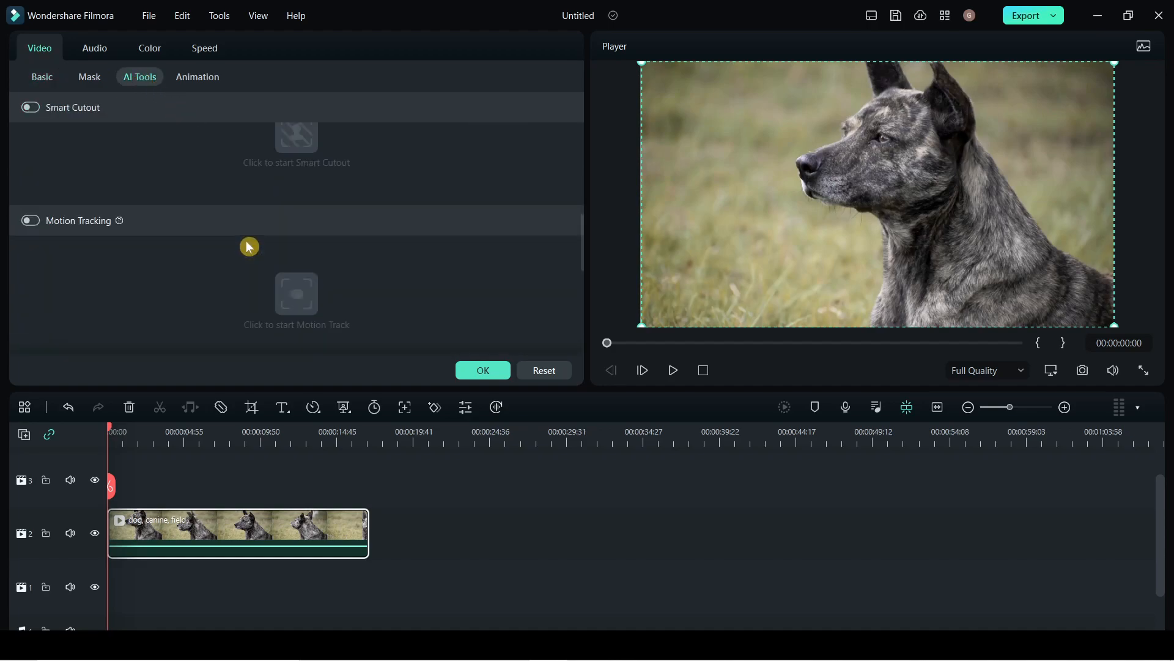
pyautogui.scroll(-3, 249, 246)
pyautogui.scroll(3, 249, 246)
pyautogui.scroll(1, 249, 246)
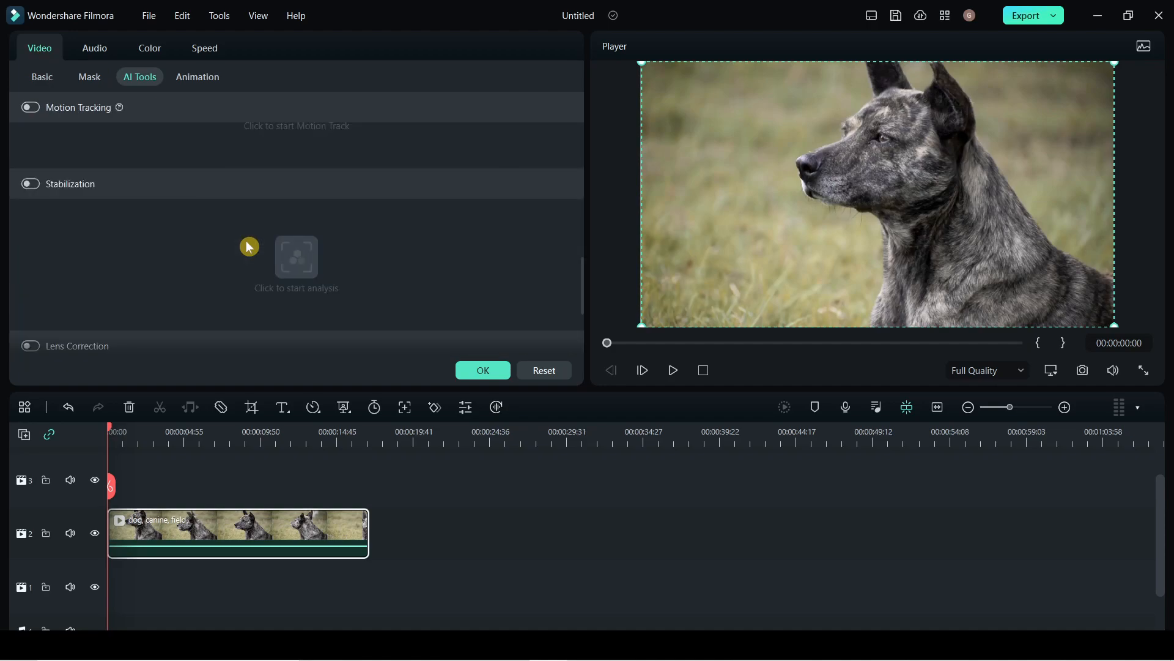
pyautogui.scroll(3, 249, 246)
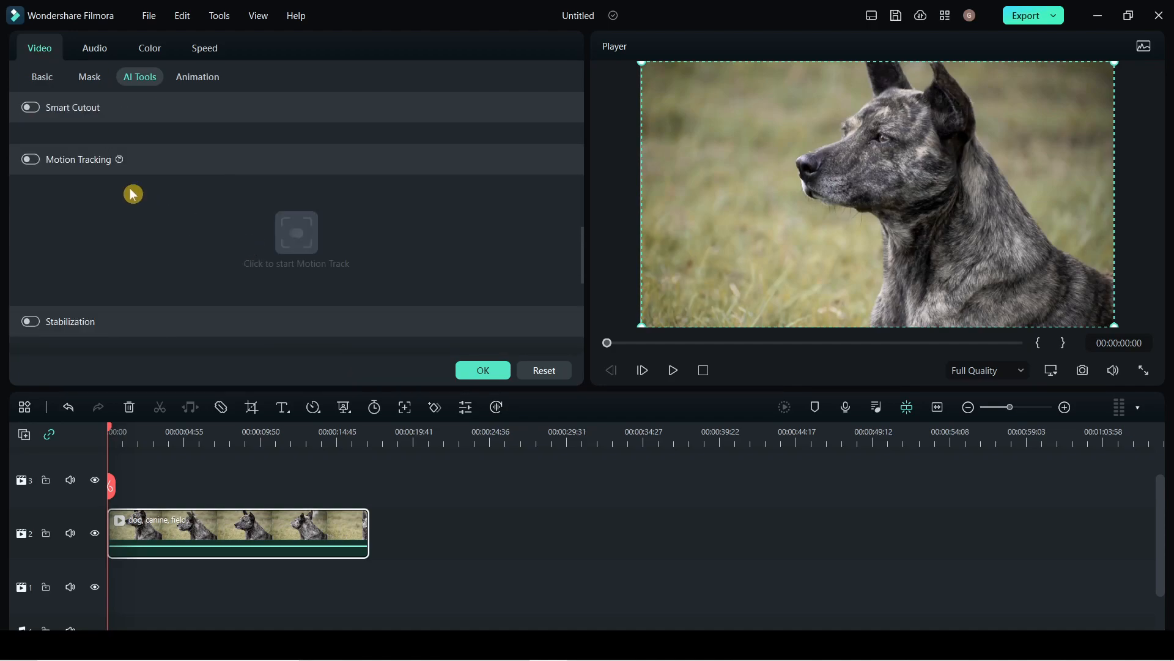
pyautogui.scroll(1, 55, 122)
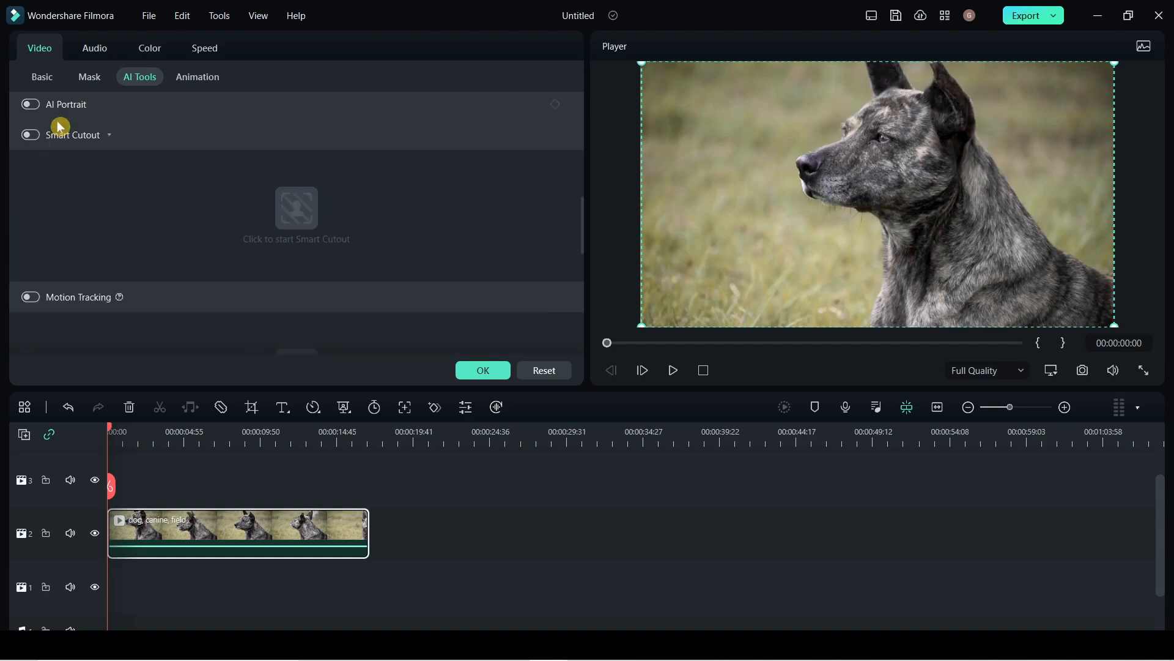
pyautogui.click(31, 136)
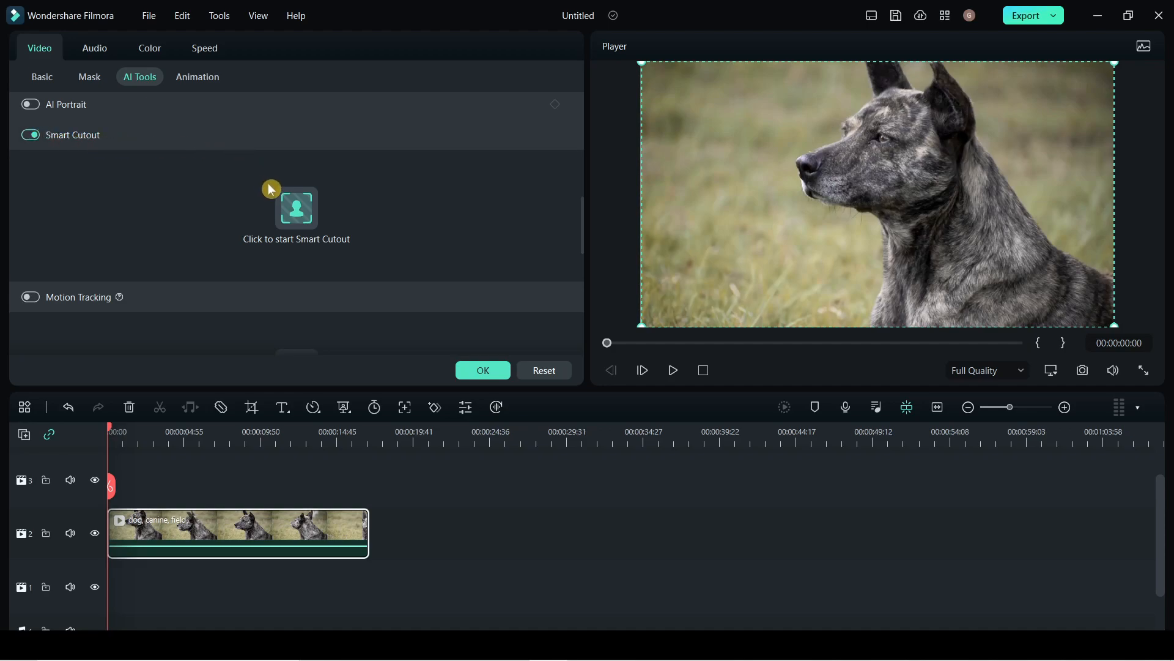
pyautogui.click(299, 212)
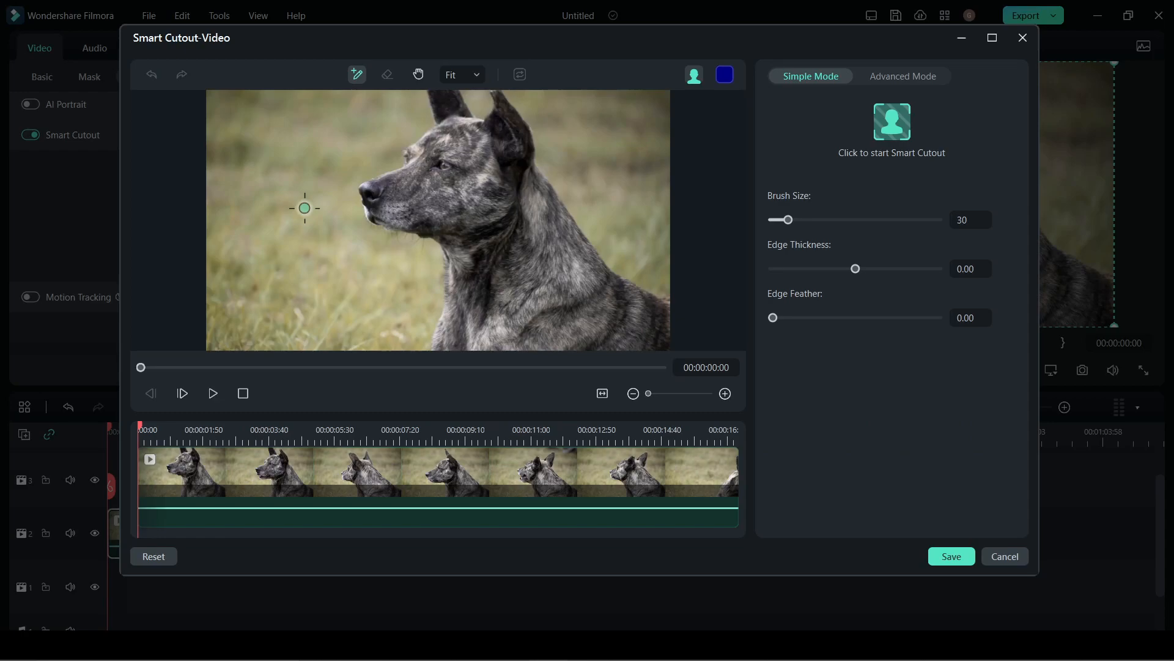
# - Paint the selection mask over the dog's entire head, ears, muzzle, neck and body with the size 30 brush
pyautogui.moveTo(474, 154)
pyautogui.mouseDown()
pyautogui.moveTo(431, 157)
pyautogui.moveTo(423, 187)
pyautogui.moveTo(396, 195)
pyautogui.mouseUp()
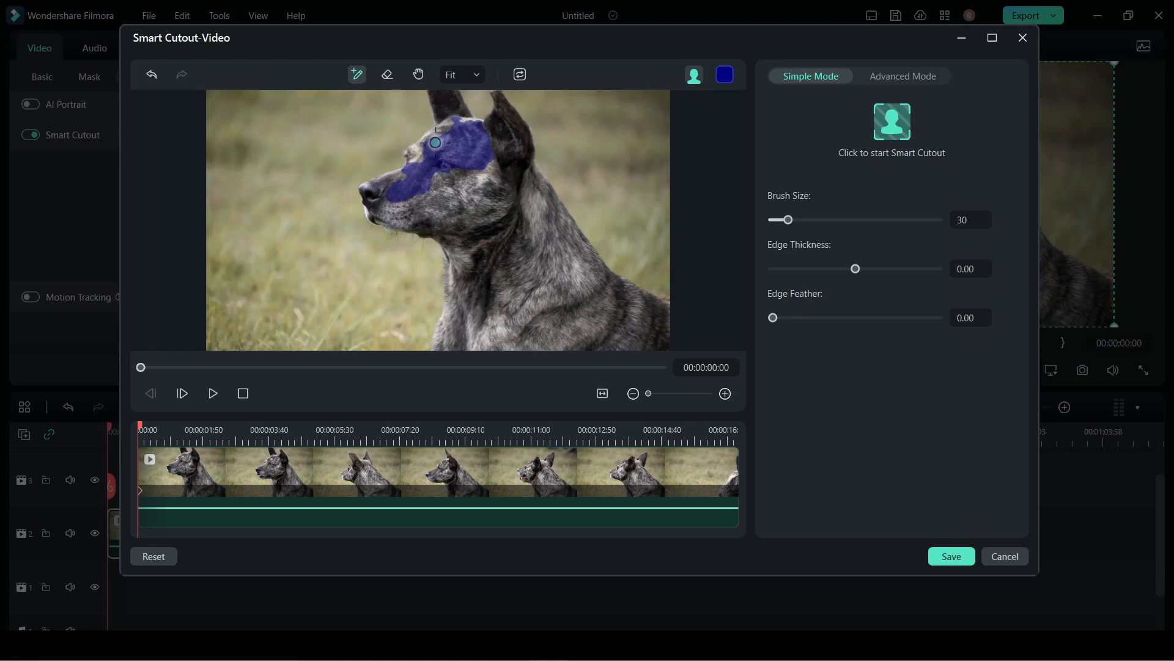
pyautogui.moveTo(450, 124); pyautogui.dragTo(380, 194)
pyautogui.moveTo(460, 120); pyautogui.dragTo(448, 101)
pyautogui.moveTo(512, 158); pyautogui.dragTo(496, 92)
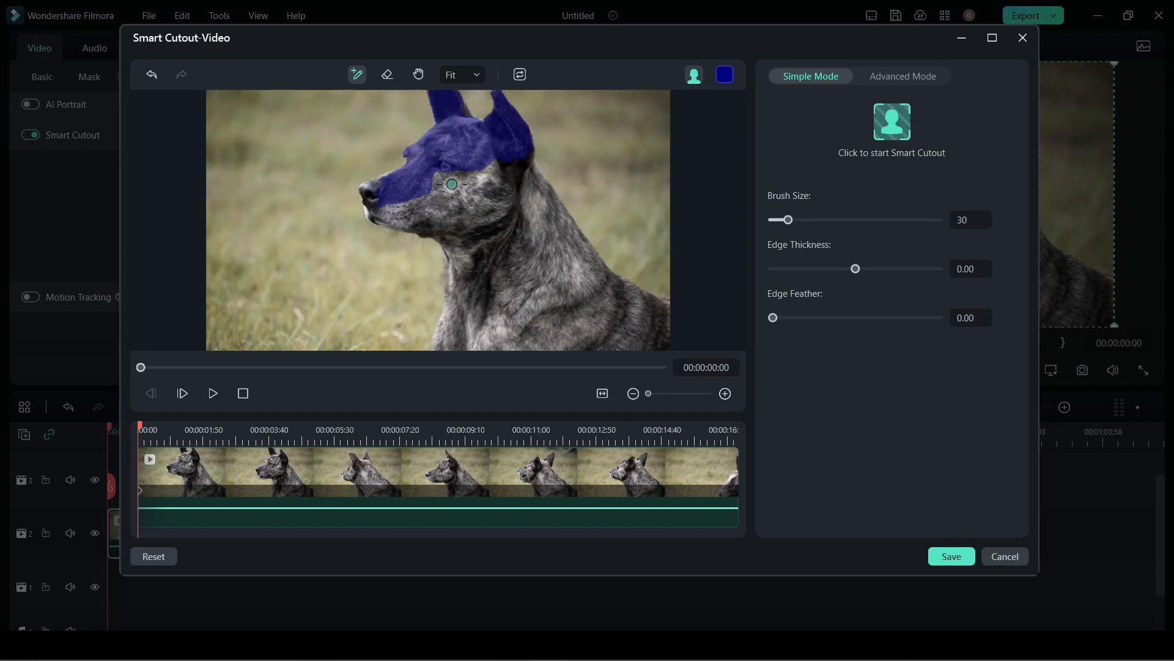
pyautogui.moveTo(487, 166)
pyautogui.mouseDown()
pyautogui.moveTo(499, 222)
pyautogui.moveTo(611, 357)
pyautogui.mouseUp()
pyautogui.moveTo(639, 311); pyautogui.dragTo(659, 337)
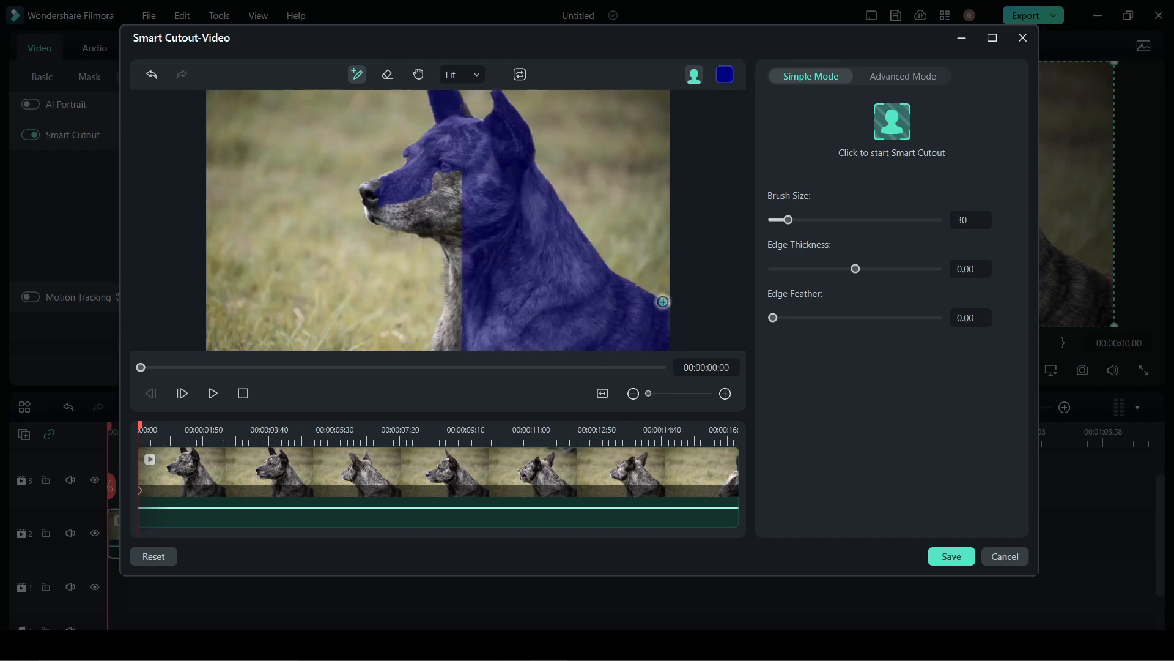
pyautogui.moveTo(466, 325)
pyautogui.mouseDown()
pyautogui.moveTo(456, 338)
pyautogui.moveTo(441, 175)
pyautogui.mouseUp()
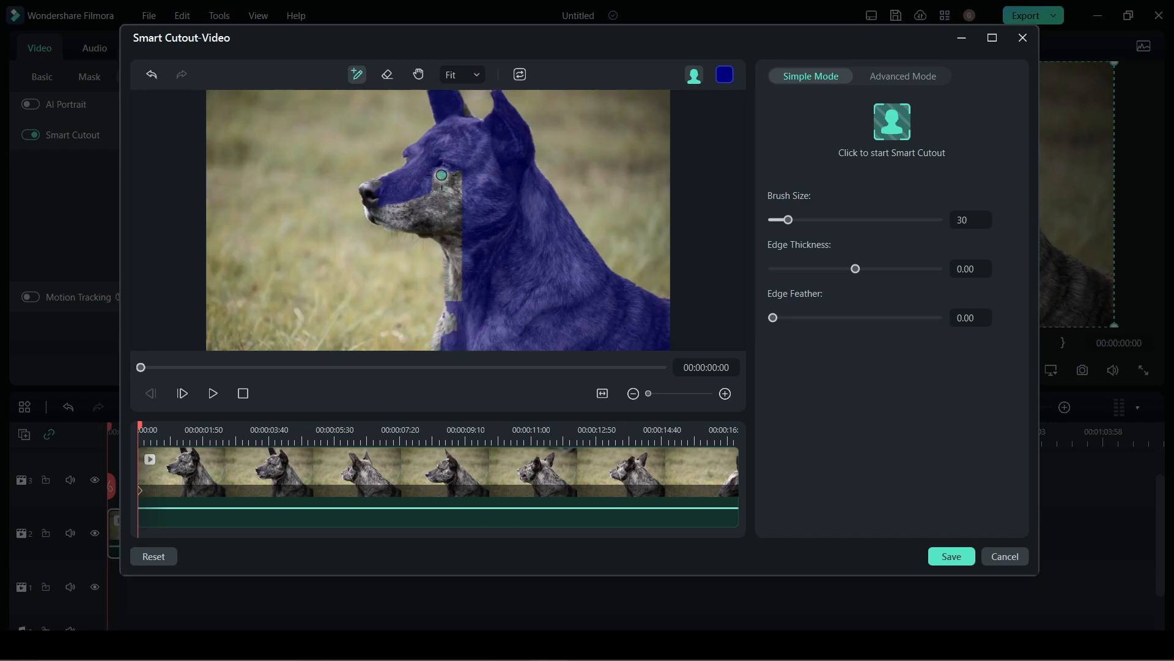
pyautogui.moveTo(438, 217); pyautogui.dragTo(372, 207)
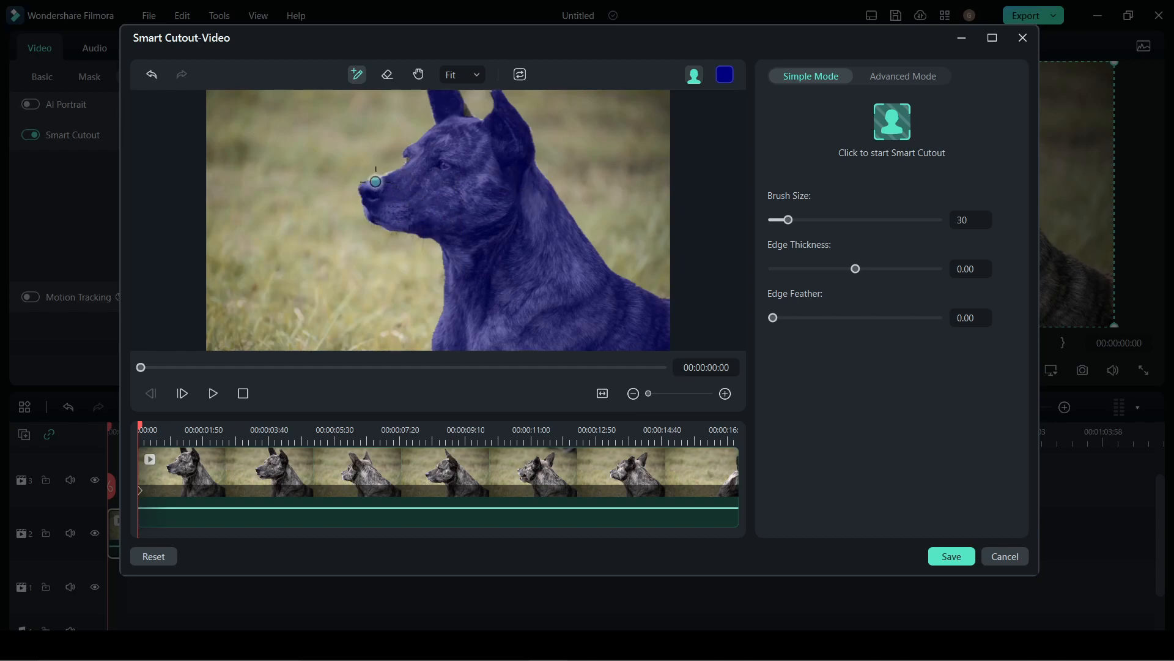
pyautogui.moveTo(400, 173); pyautogui.dragTo(404, 174)
# - Erase the mask from the dog's nose and paint it back in with the brush
pyautogui.click(386, 74)
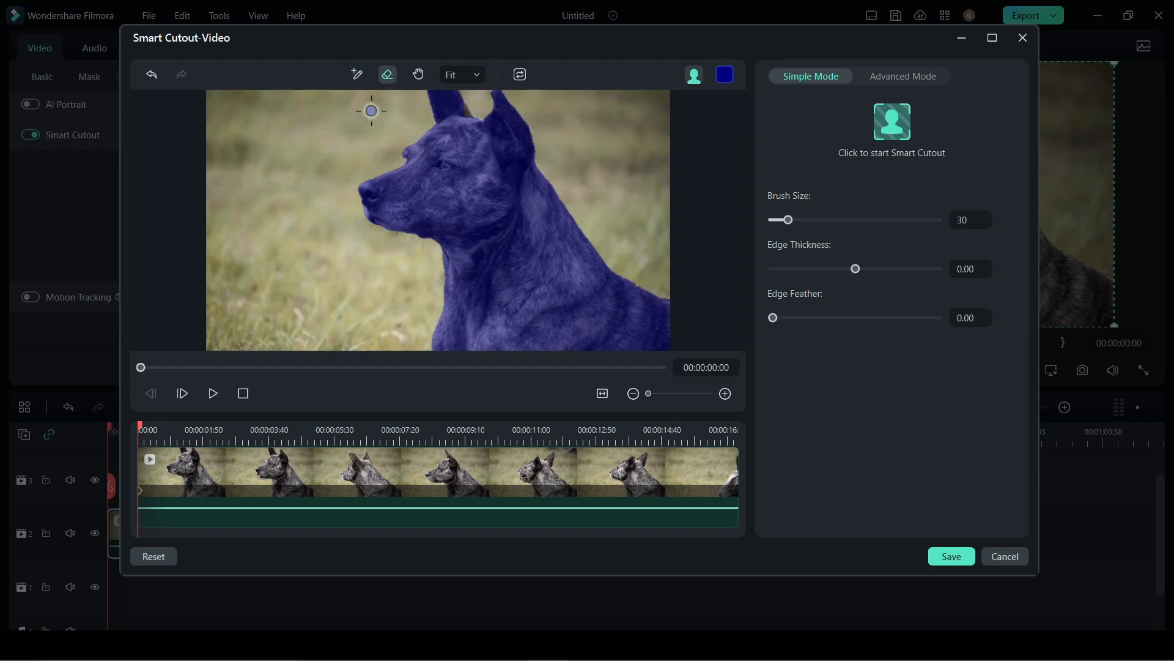
pyautogui.moveTo(372, 192)
pyautogui.mouseDown()
pyautogui.moveTo(368, 178)
pyautogui.moveTo(357, 186)
pyautogui.mouseUp()
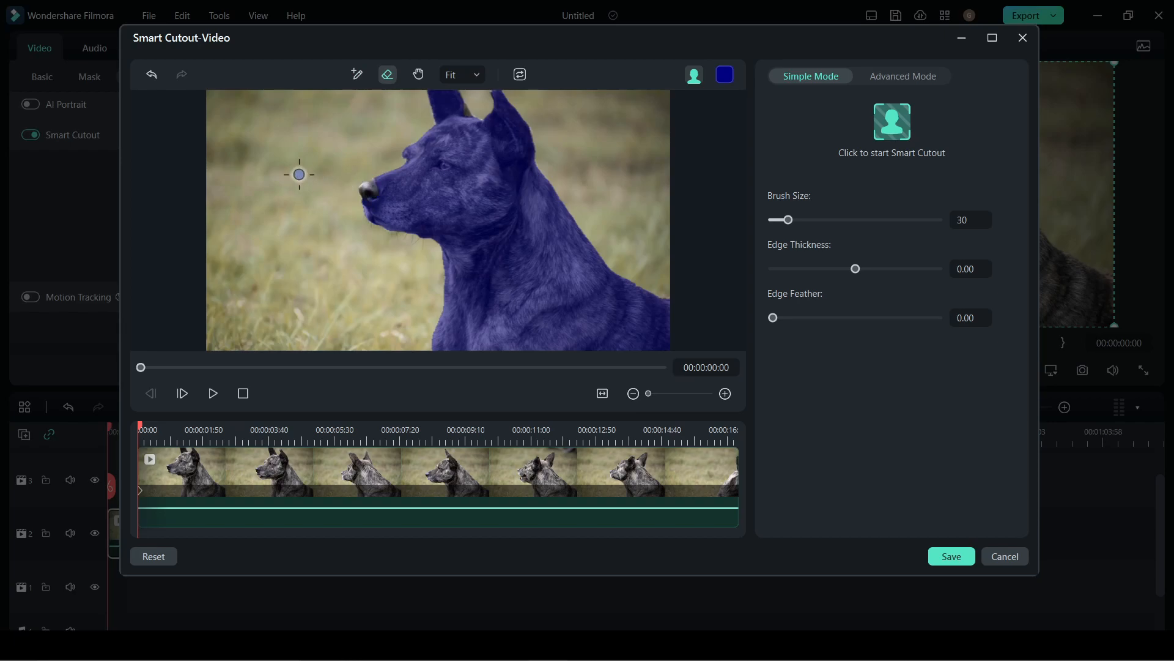
pyautogui.click(359, 77)
pyautogui.moveTo(362, 182); pyautogui.dragTo(369, 191)
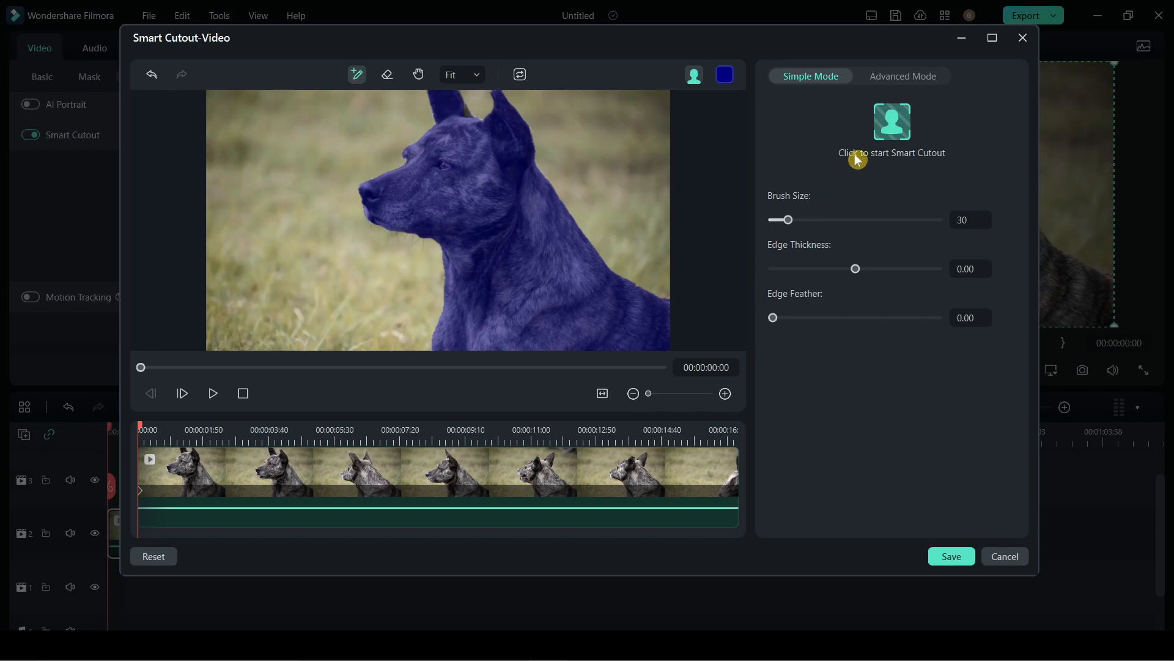
# - Run Smart Cutout on the whole clip and show the result on a transparency grid
pyautogui.click(892, 128)
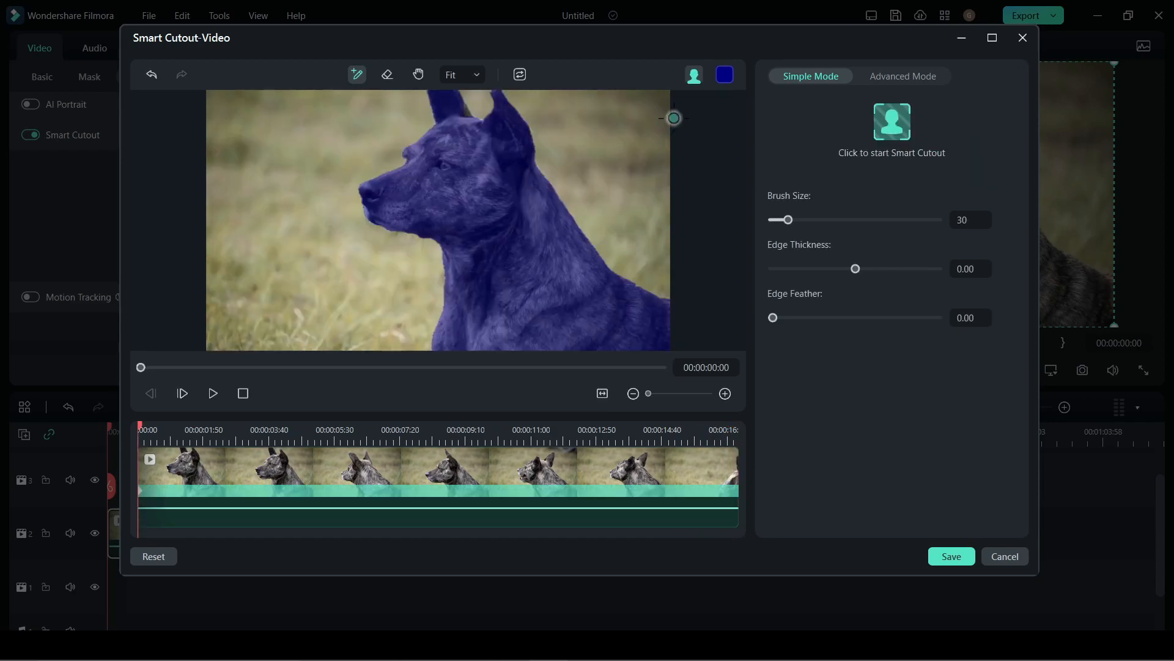
pyautogui.click(695, 75)
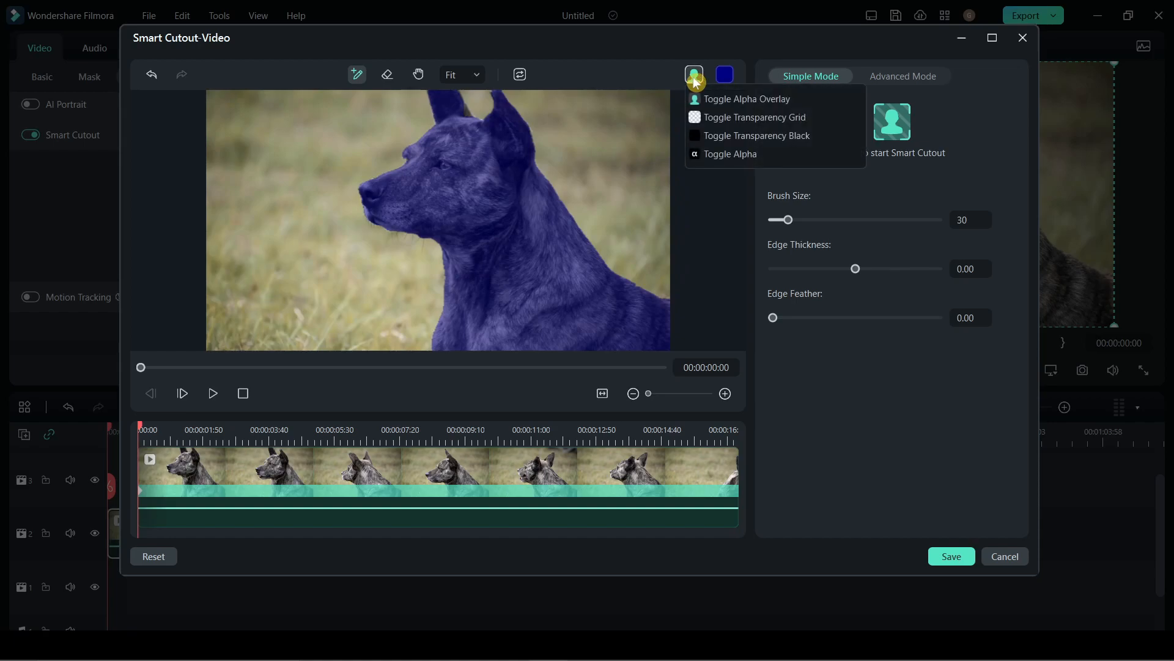
pyautogui.click(710, 116)
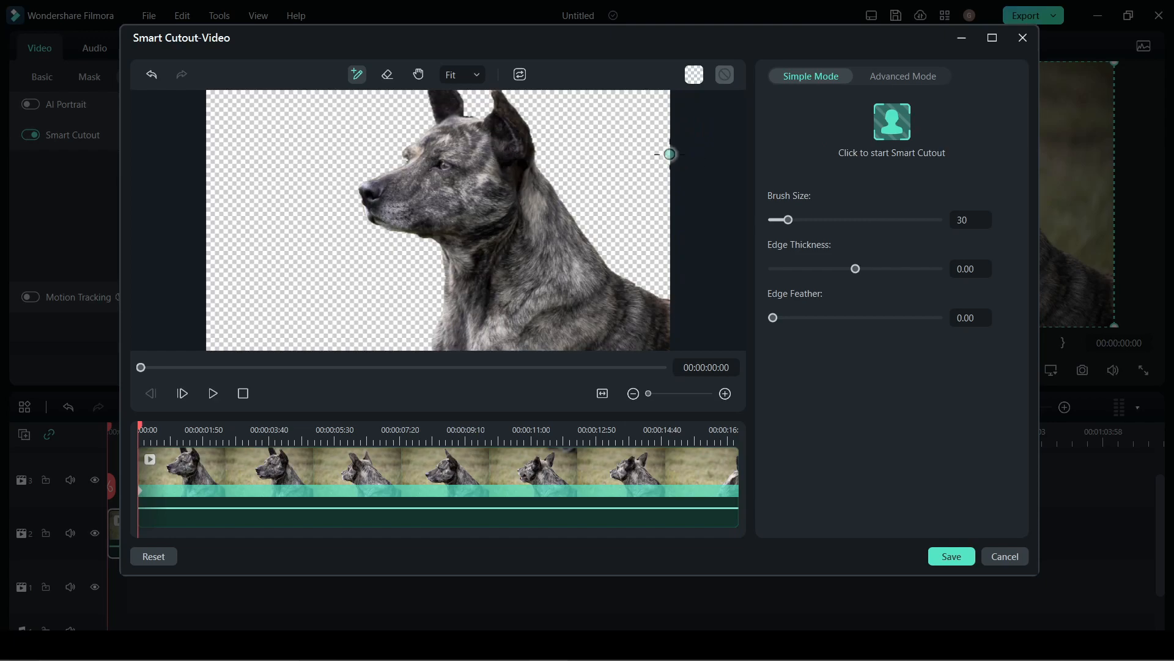
# - Switch the cutout preview to Transparency Black and play the clip through to about 10 seconds
pyautogui.click(696, 81)
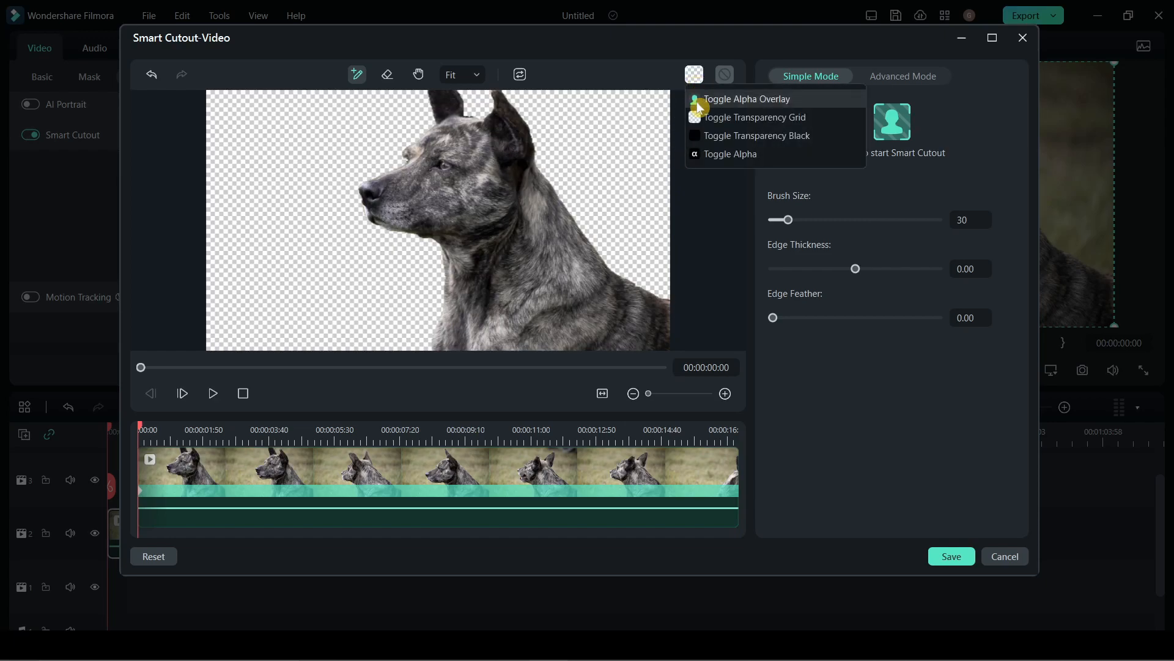
pyautogui.click(705, 133)
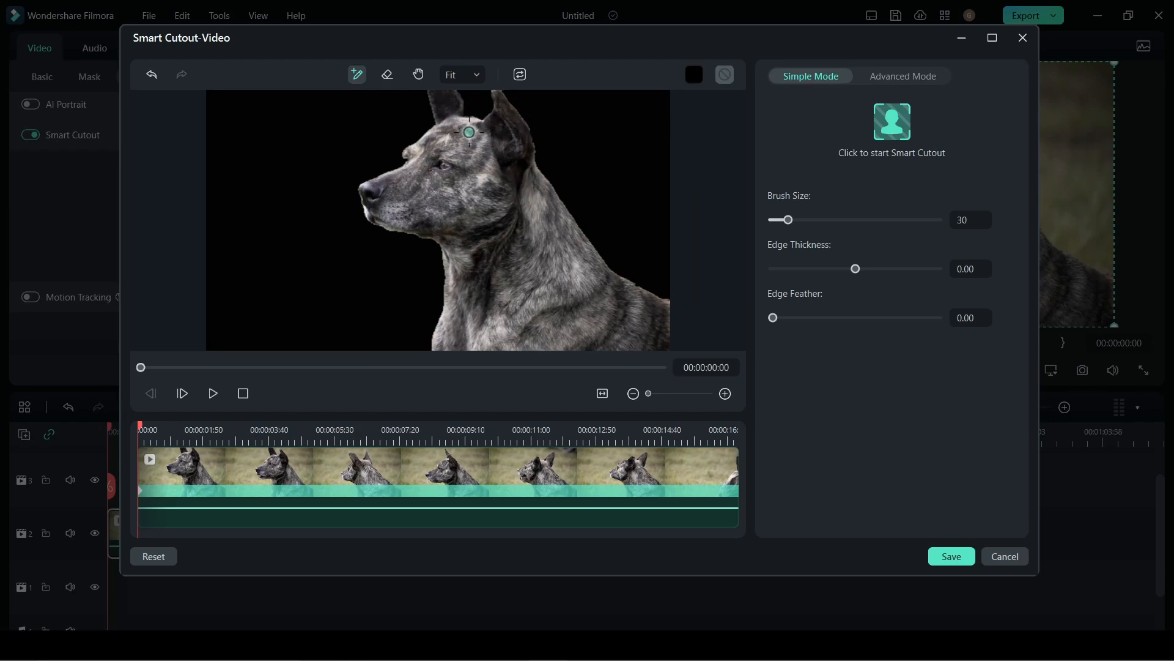
pyautogui.click(213, 398)
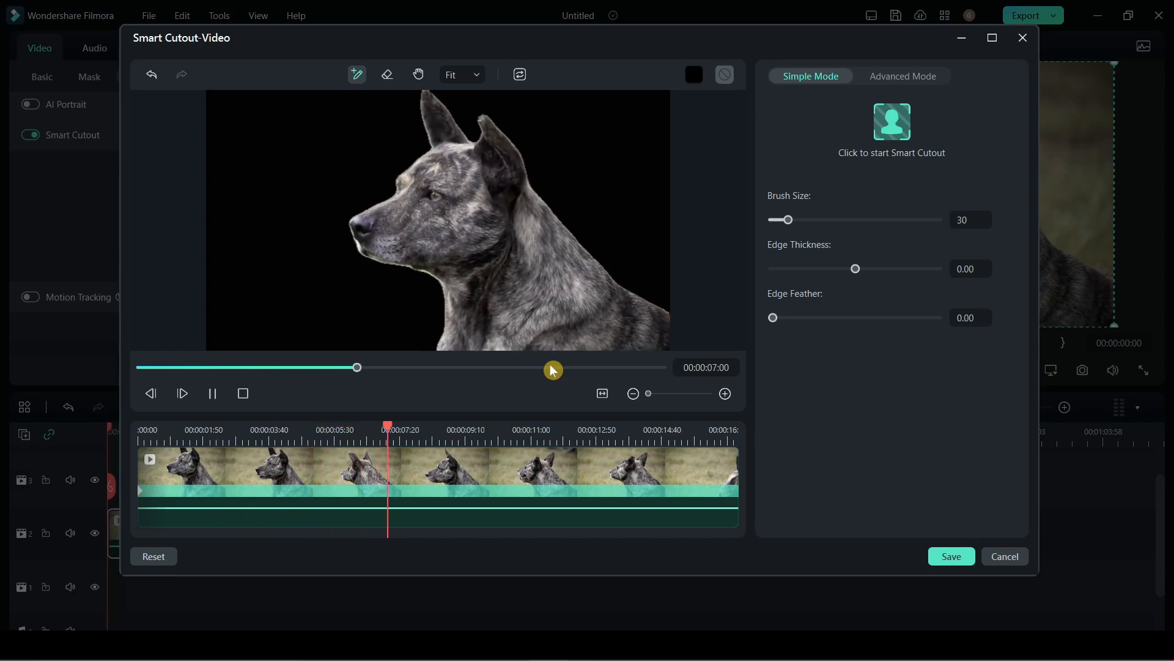
pyautogui.click(210, 395)
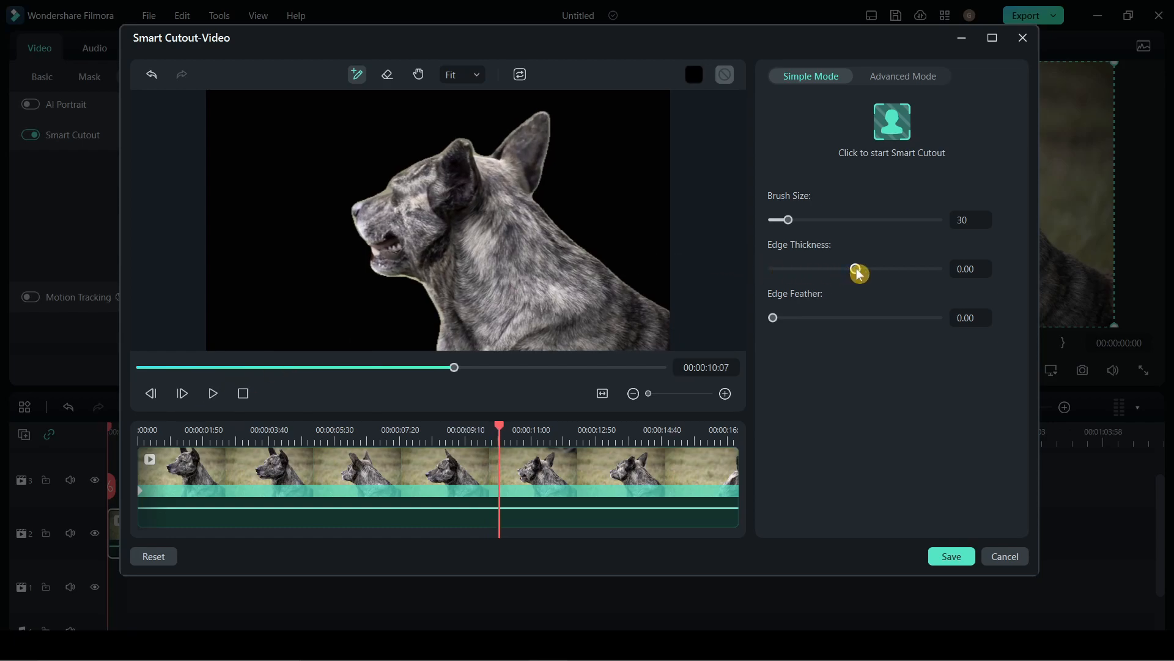
# - Save the cutout with Edge Thickness and Edge Feather at 0.00 and confirm the clip settings
pyautogui.moveTo(860, 274)
pyautogui.mouseDown()
pyautogui.moveTo(874, 274)
pyautogui.moveTo(860, 275)
pyautogui.mouseUp()
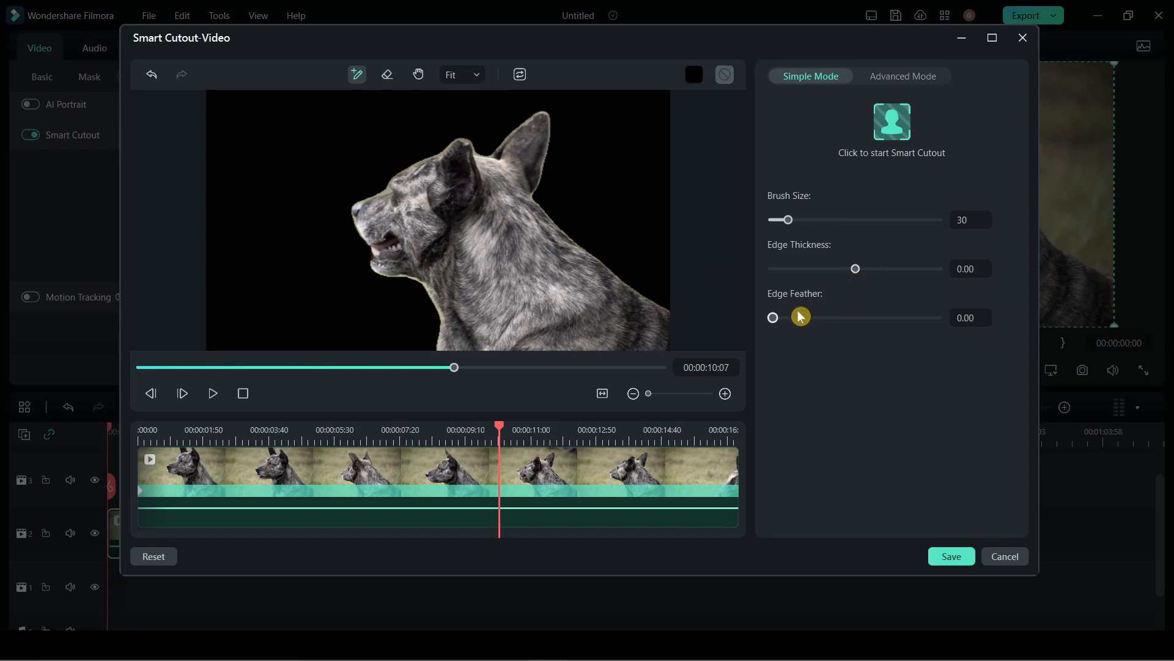
pyautogui.moveTo(779, 320)
pyautogui.mouseDown()
pyautogui.moveTo(803, 321)
pyautogui.moveTo(752, 315)
pyautogui.moveTo(801, 318)
pyautogui.moveTo(773, 317)
pyautogui.mouseUp()
pyautogui.click(950, 556)
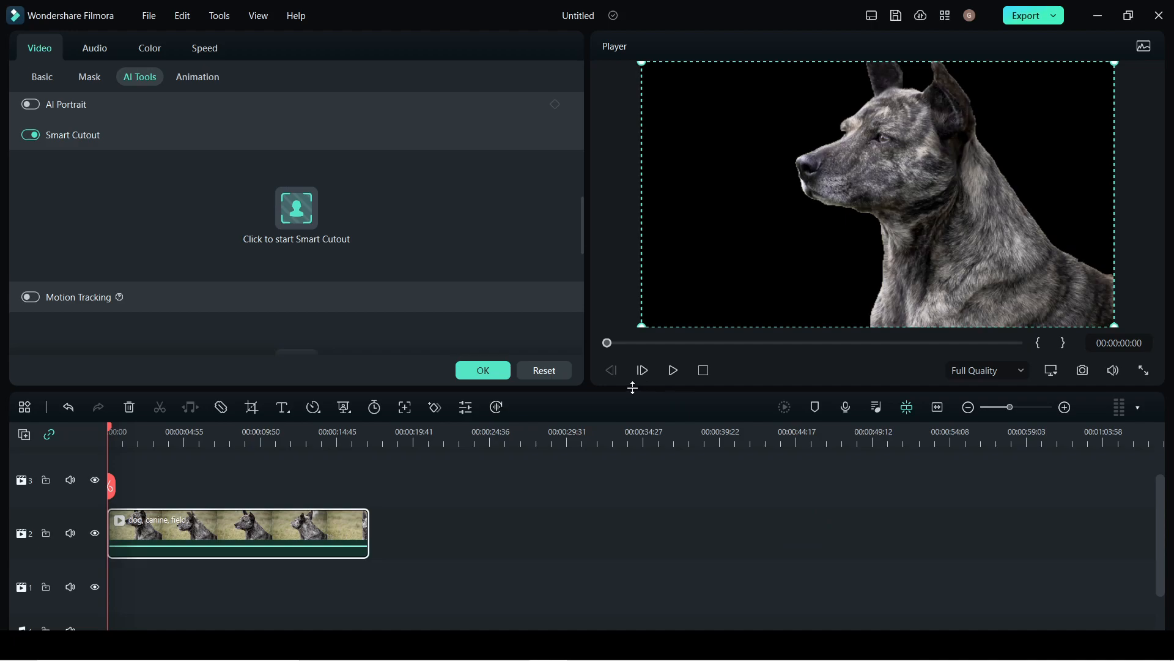
pyautogui.click(482, 370)
# - Place the cream and gold 3D Luxury Background clip at the start of video track 1 and play the composite
pyautogui.moveTo(453, 255); pyautogui.dragTo(131, 589)
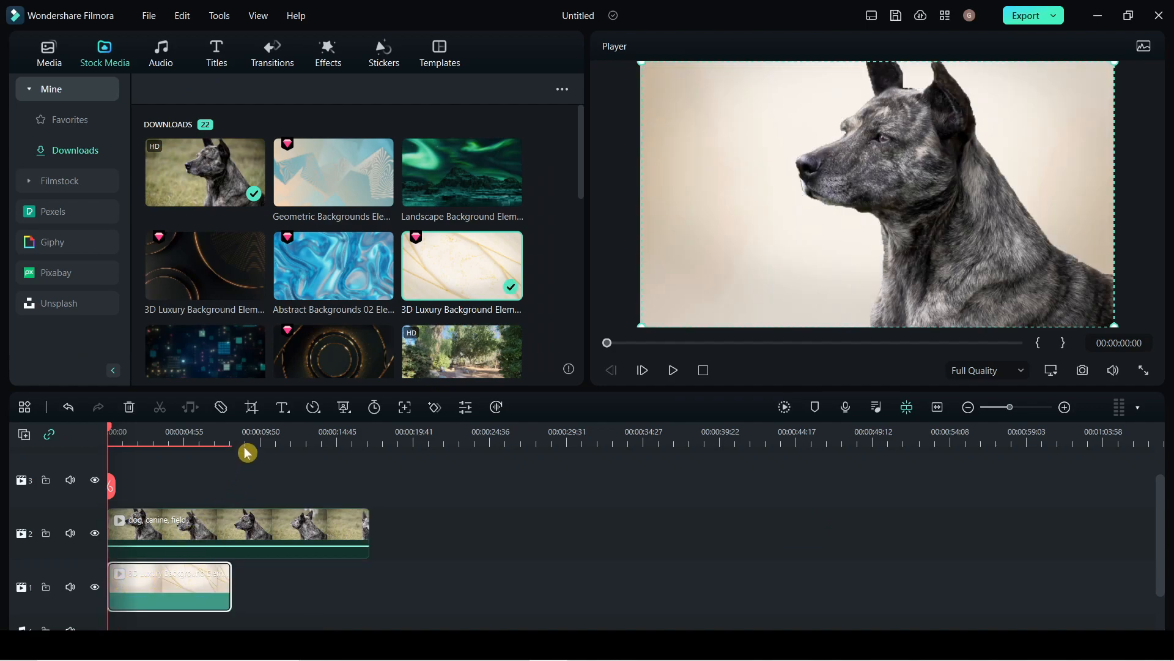
pyautogui.click(675, 374)
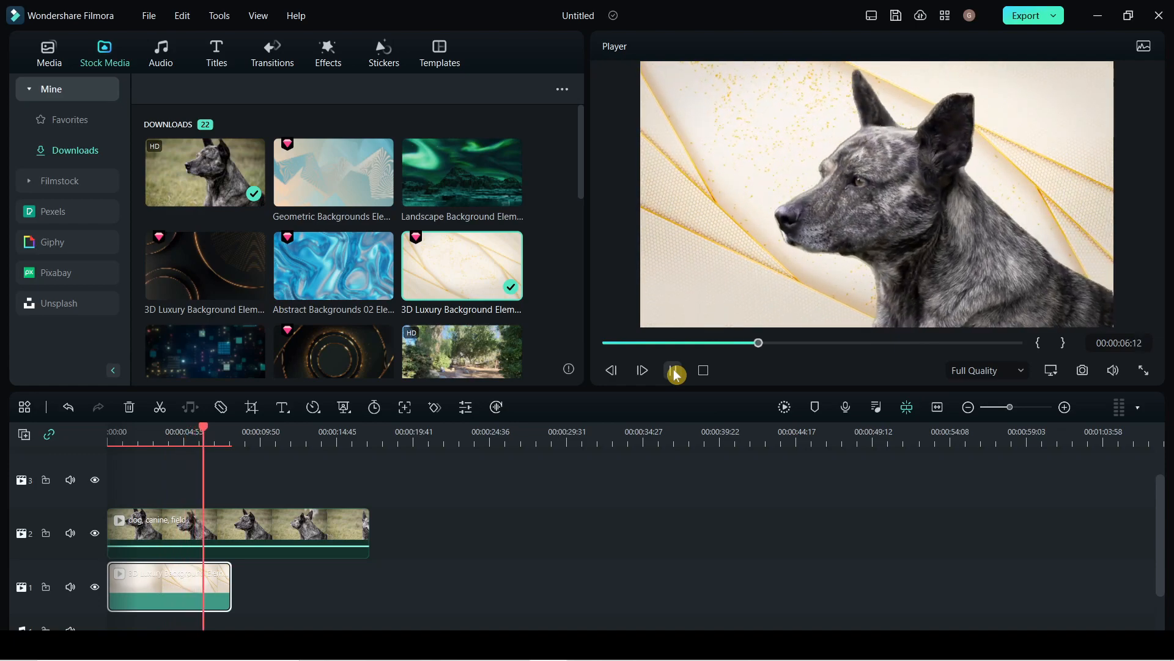
pyautogui.click(675, 373)
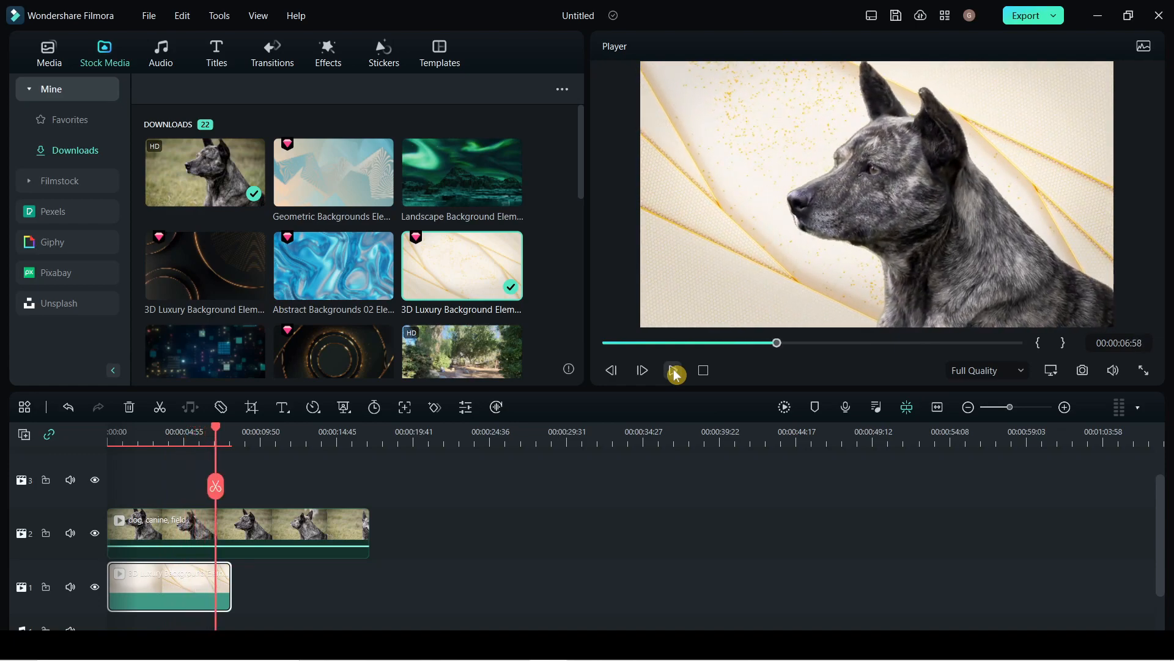